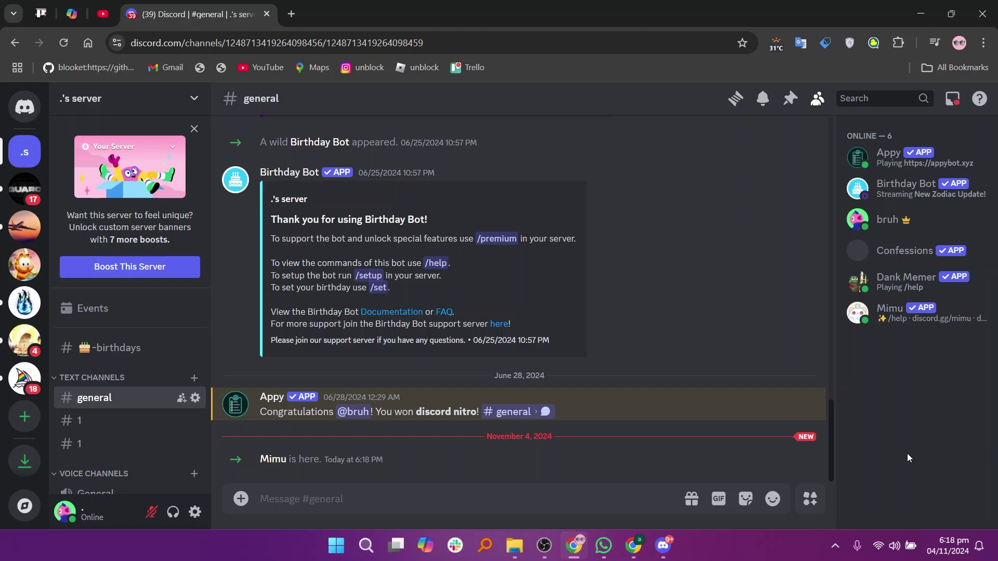
View the Mimu bot's profile card from the member list
{"action": "left_click", "coordinate": [915, 321]}
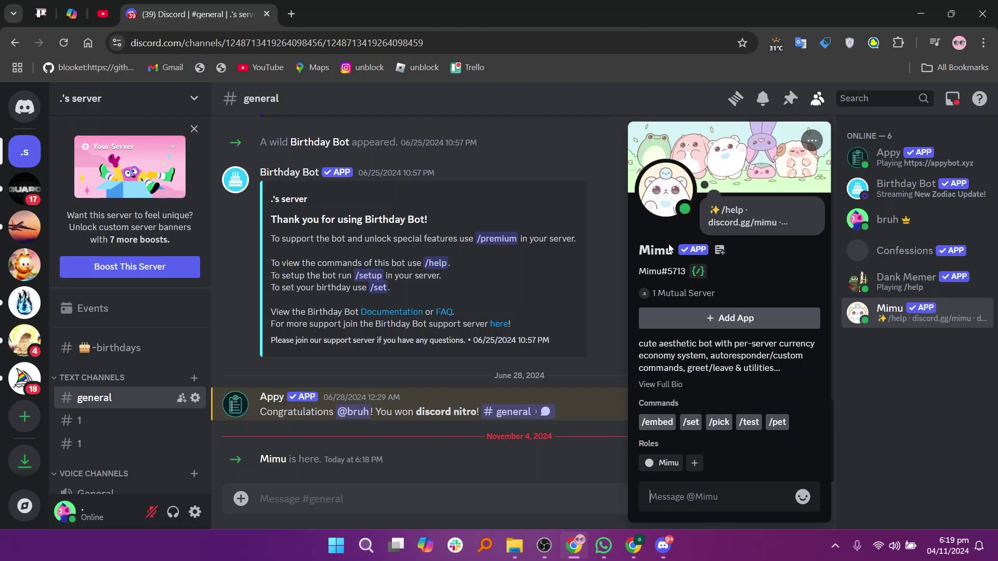
Go to the Roles page of Server Settings via the server dropdown
{"action": "left_click", "coordinate": [195, 102]}
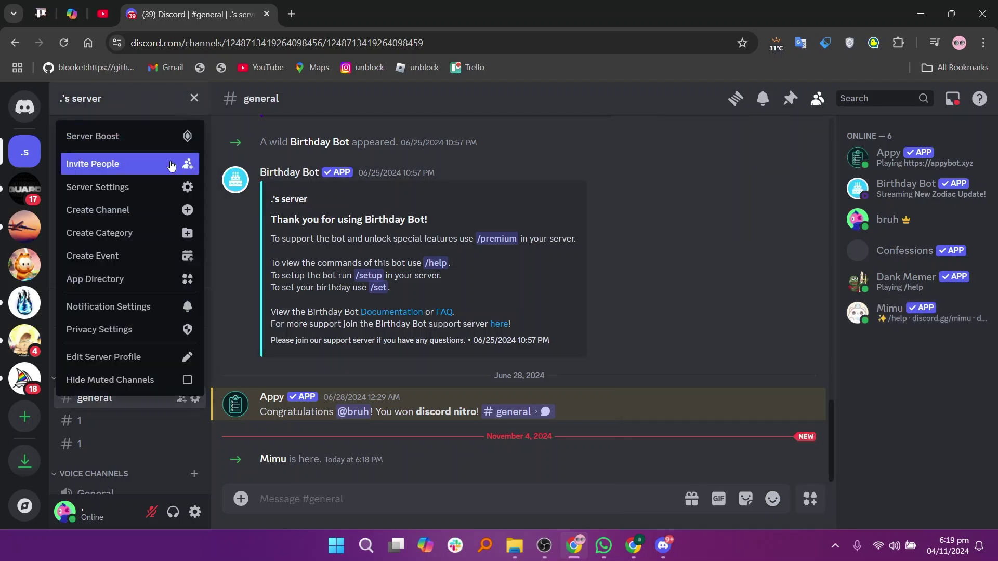
{"action": "left_click", "coordinate": [166, 188]}
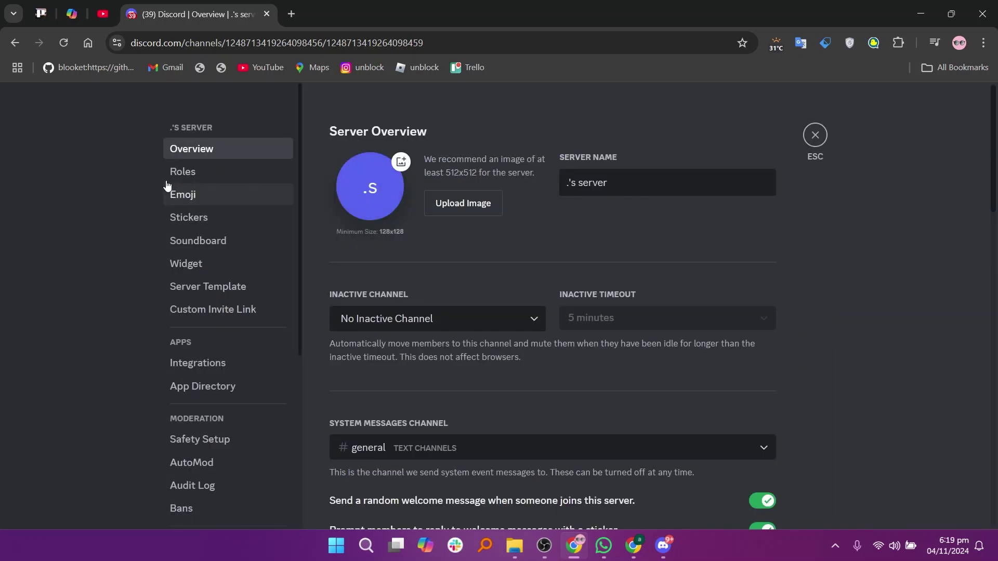
{"action": "left_click", "coordinate": [191, 171]}
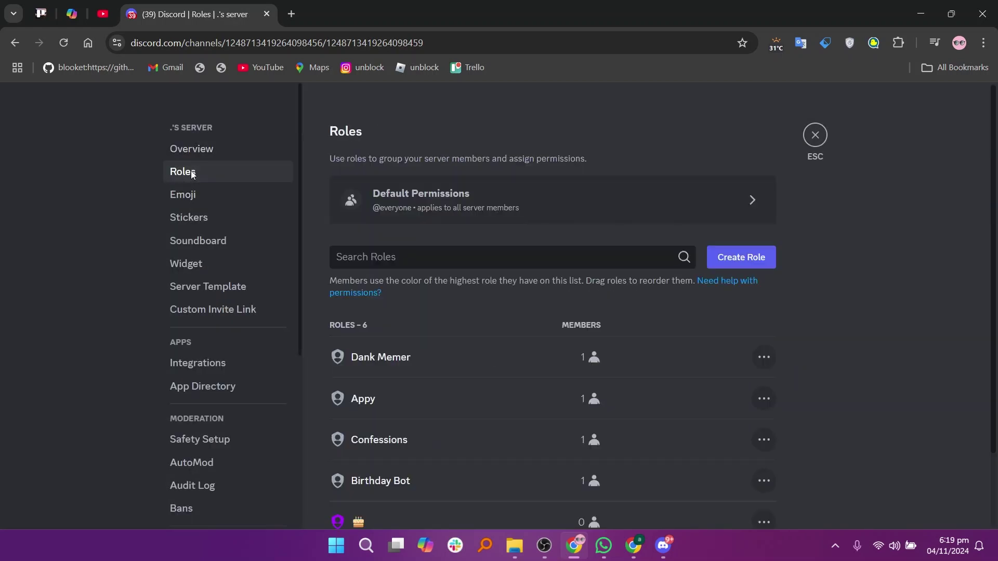
{"action": "scroll", "coordinate": [500, 313], "scroll_direction": "down", "scroll_amount": 2}
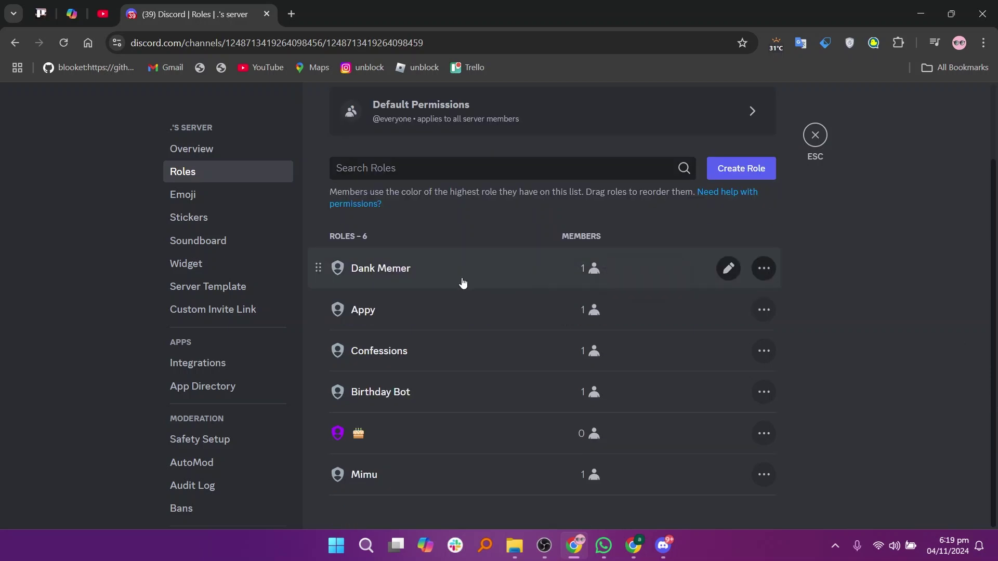
Open the purple cake-emoji role in Edit Role
{"action": "mouse_move", "coordinate": [469, 434]}
{"action": "left_click", "coordinate": [388, 437]}
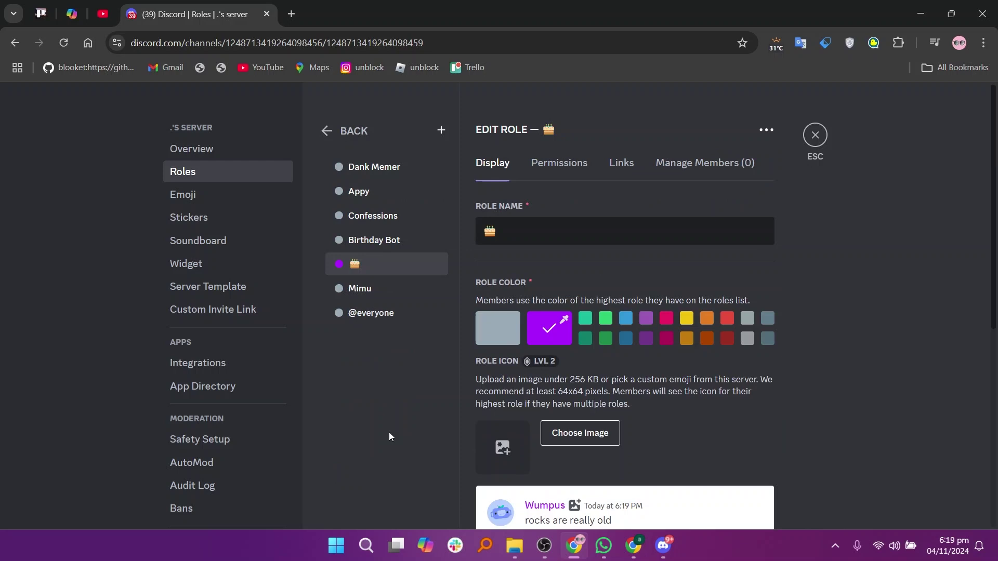
Turn on Administrator for the cake role, save, and exit settings to general
{"action": "left_click", "coordinate": [560, 162]}
{"action": "scroll", "coordinate": [624, 351], "scroll_direction": "down", "scroll_amount": 10}
{"action": "scroll", "coordinate": [624, 351], "scroll_direction": "down", "scroll_amount": 10}
{"action": "scroll", "coordinate": [624, 351], "scroll_direction": "down", "scroll_amount": 10}
{"action": "scroll", "coordinate": [625, 351], "scroll_direction": "down", "scroll_amount": 5}
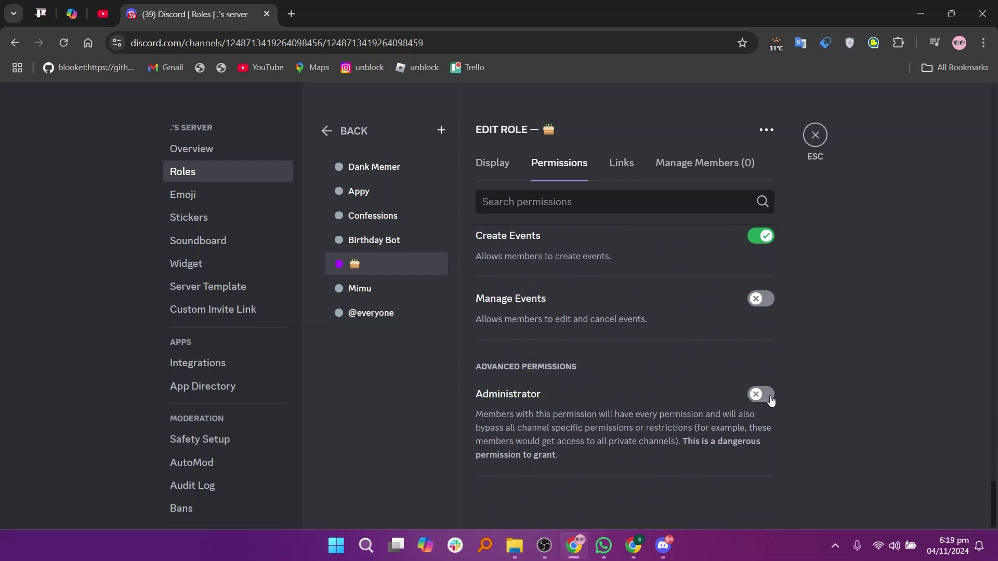
{"action": "left_click", "coordinate": [762, 395]}
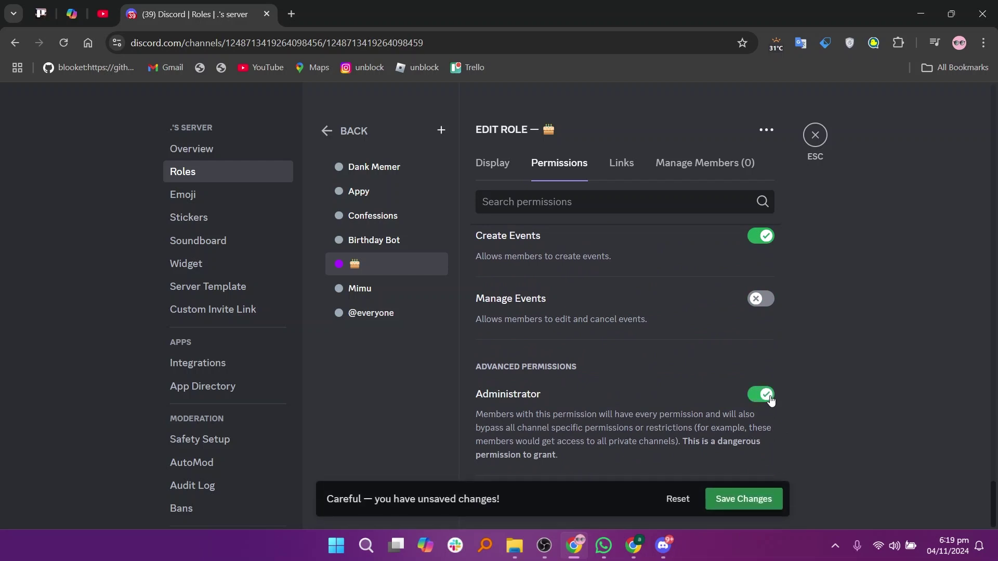
{"action": "left_click", "coordinate": [753, 501]}
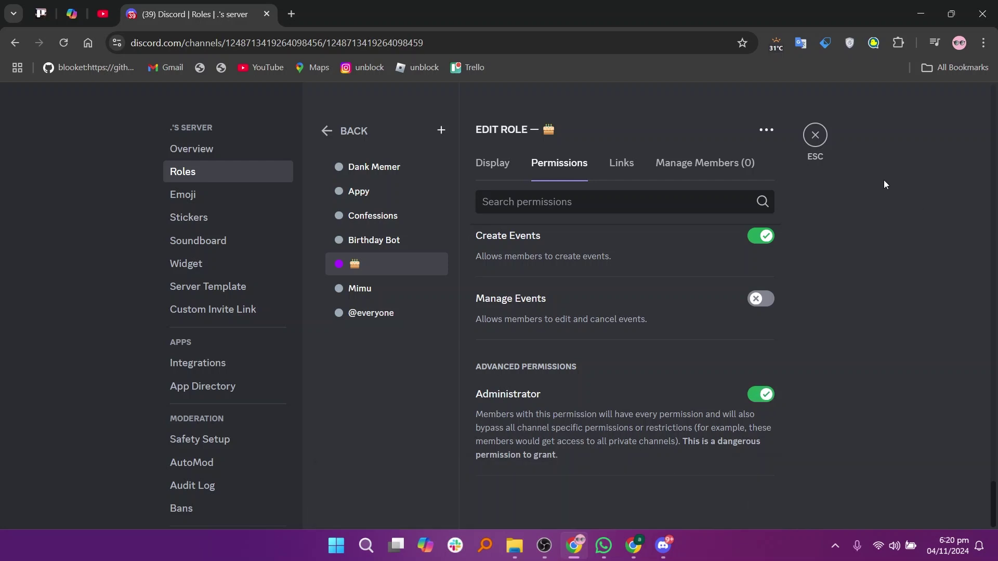
{"action": "left_click", "coordinate": [815, 135]}
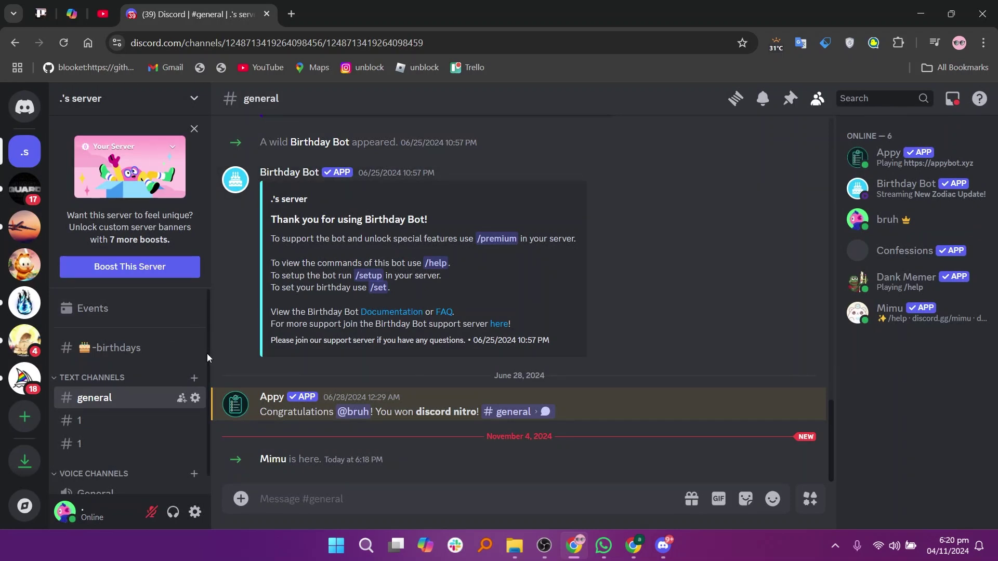
{"action": "scroll", "coordinate": [207, 353], "scroll_direction": "down", "scroll_amount": 1}
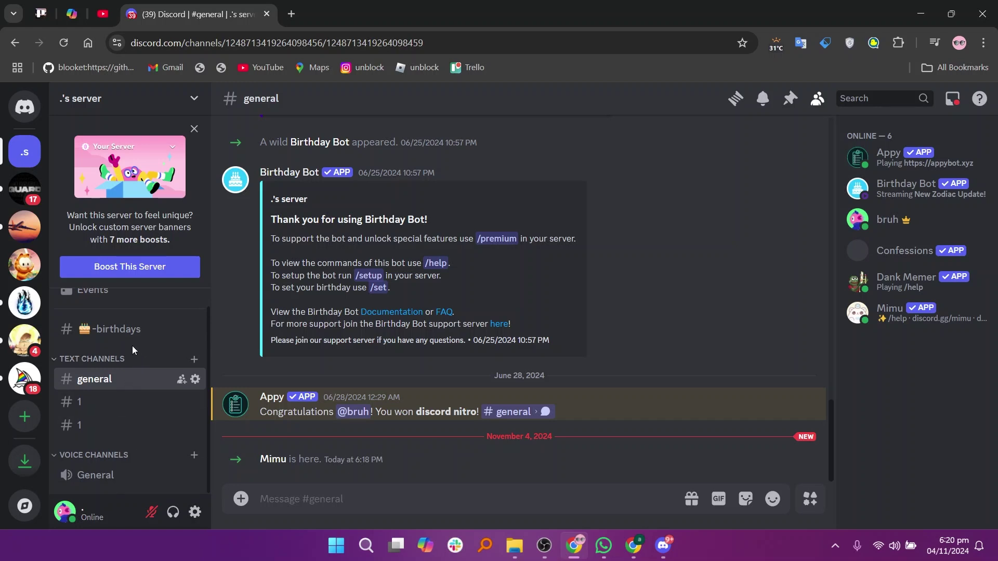
{"action": "left_click", "coordinate": [134, 329]}
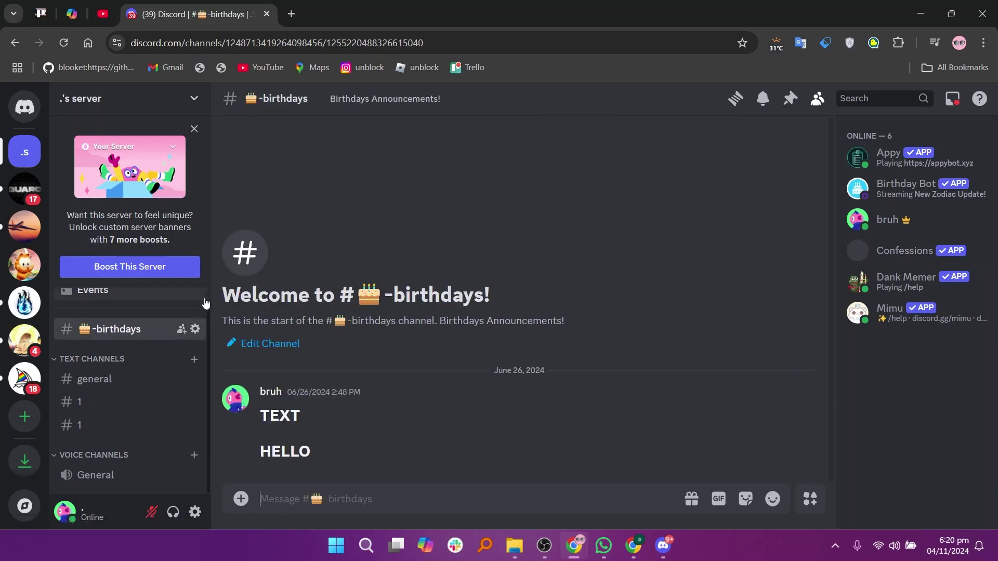
{"action": "scroll", "coordinate": [207, 330], "scroll_direction": "up", "scroll_amount": 1}
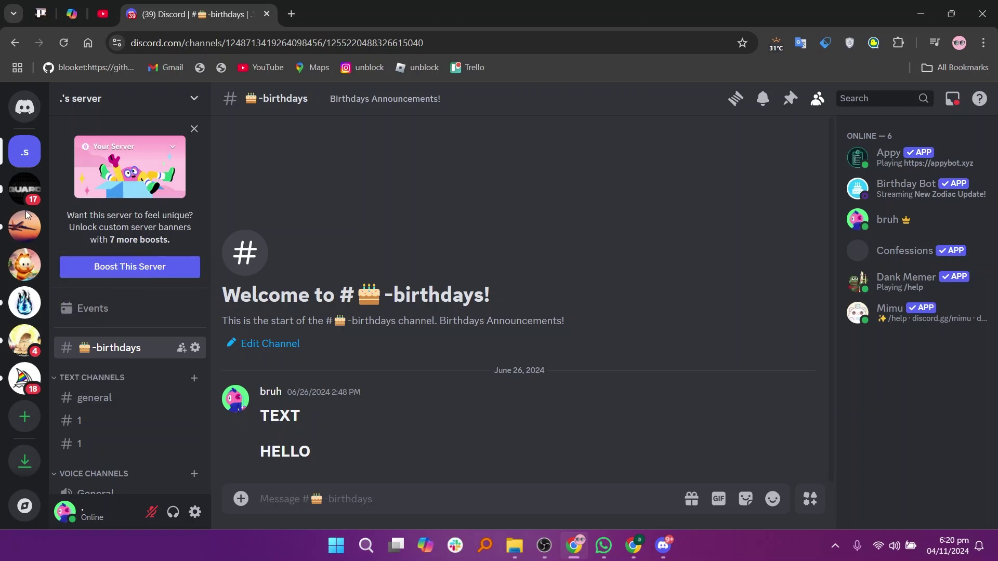
{"action": "left_click", "coordinate": [882, 322]}
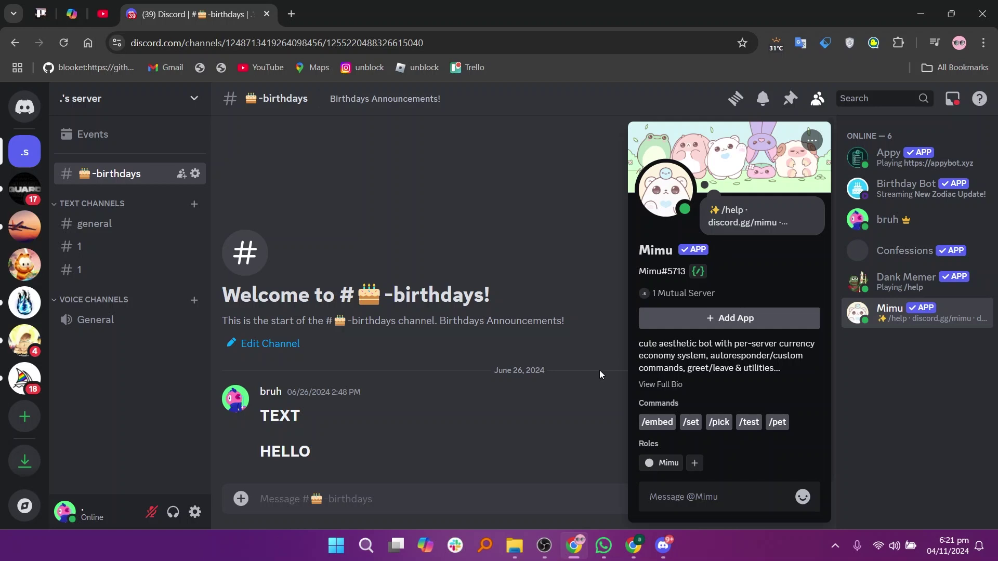
{"action": "left_click", "coordinate": [600, 371]}
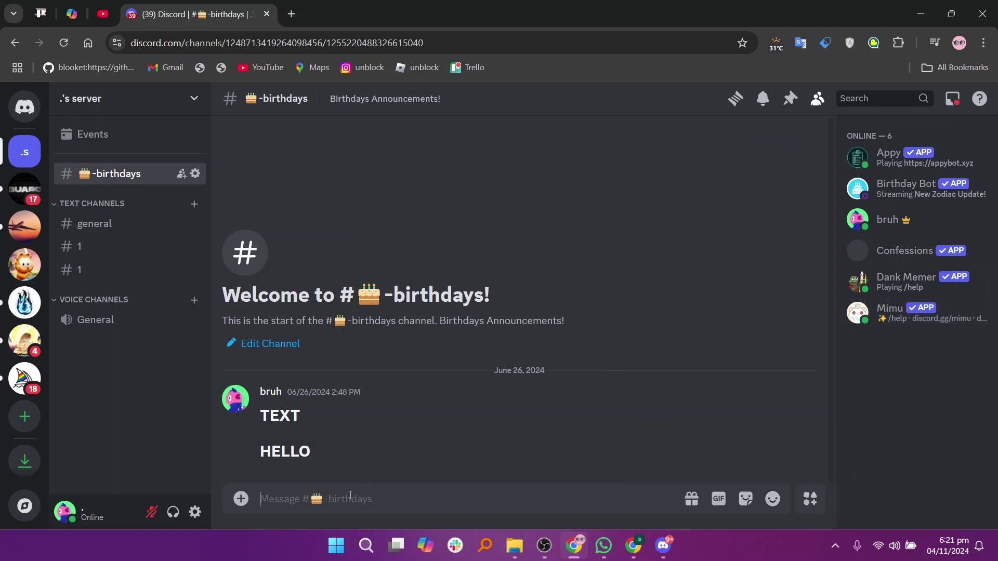
{"action": "type", "text": "/aut"}
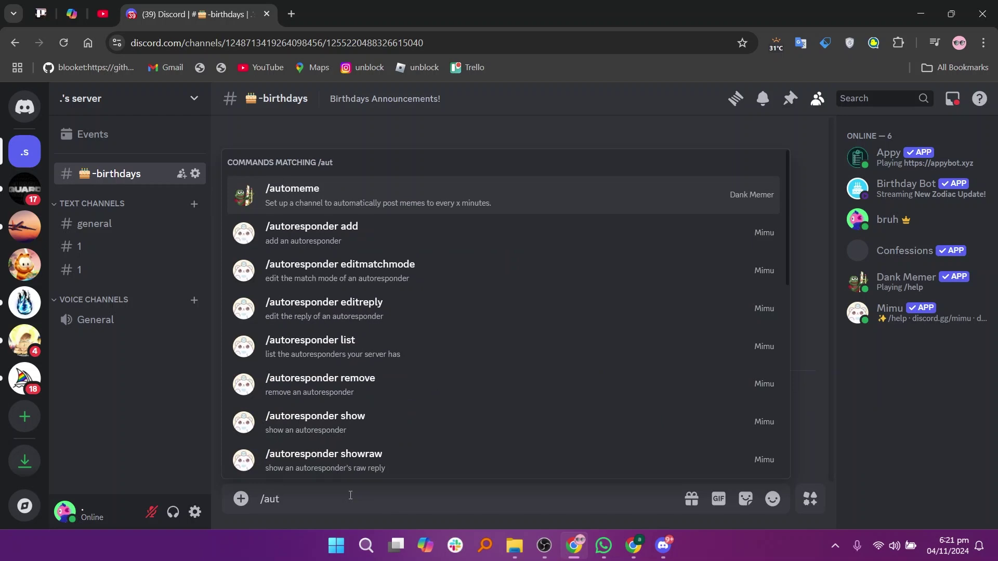
{"action": "type", "text": "o"}
Send /autoresponder add with trigger 'role add' and an addrole reply
{"action": "left_click", "coordinate": [312, 237]}
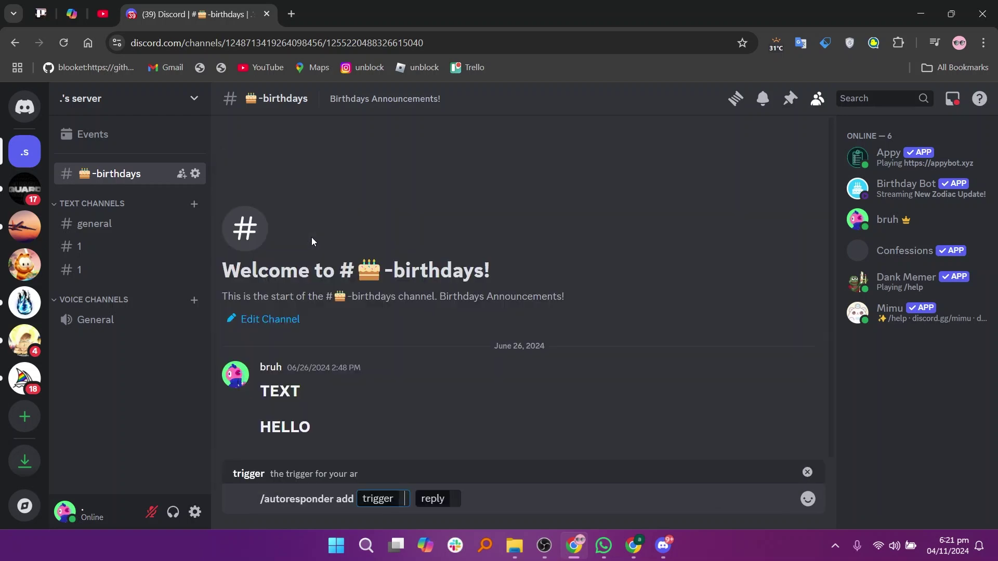
{"action": "type", "text": "rol"}
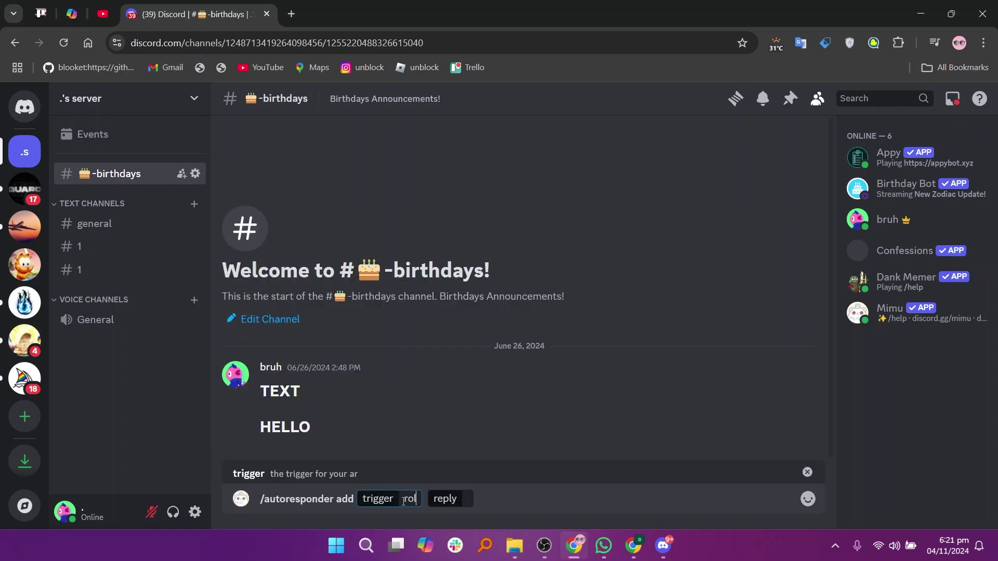
{"action": "type", "text": "e"}
{"action": "type", "text": " add"}
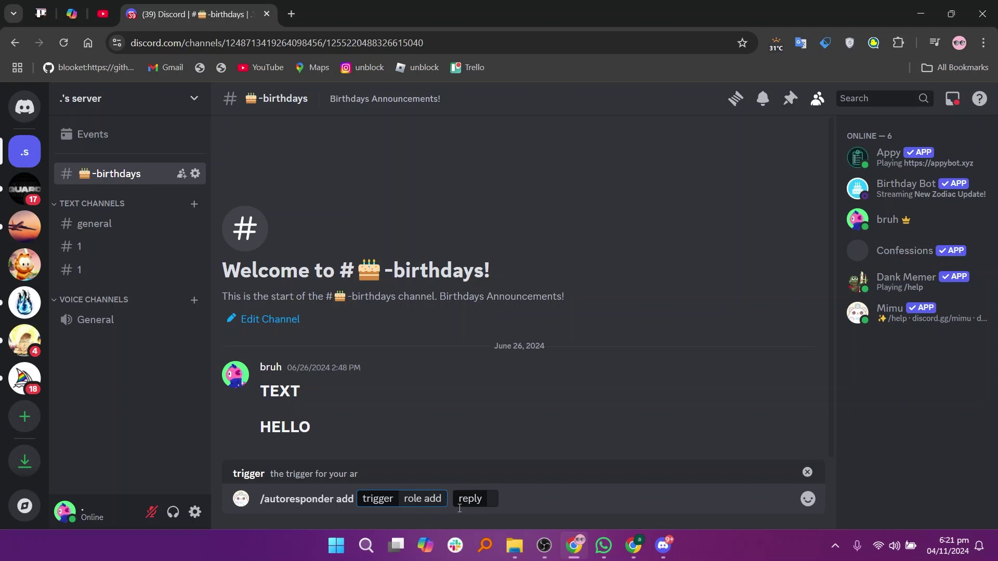
{"action": "left_click", "coordinate": [493, 499]}
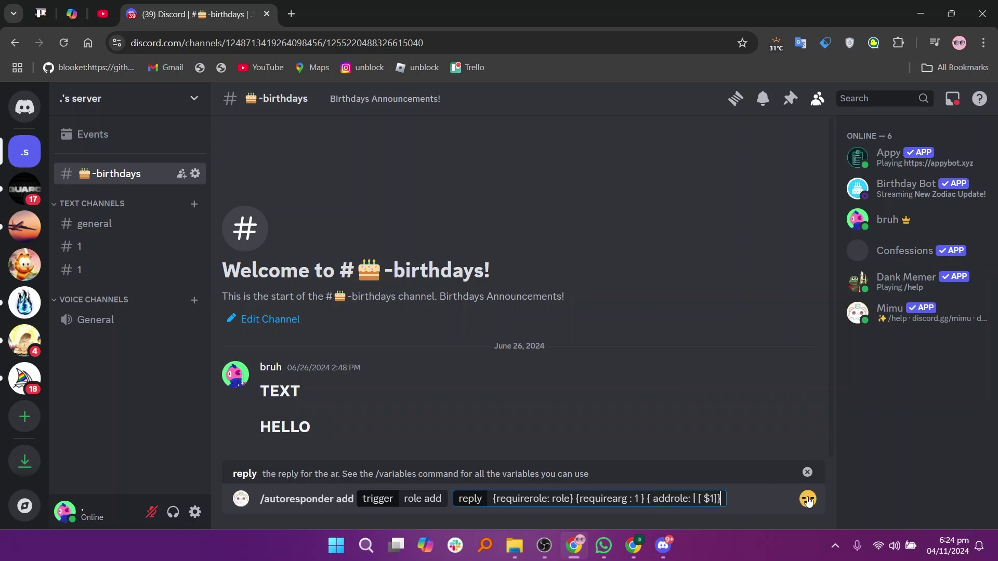
{"action": "key", "text": "Return"}
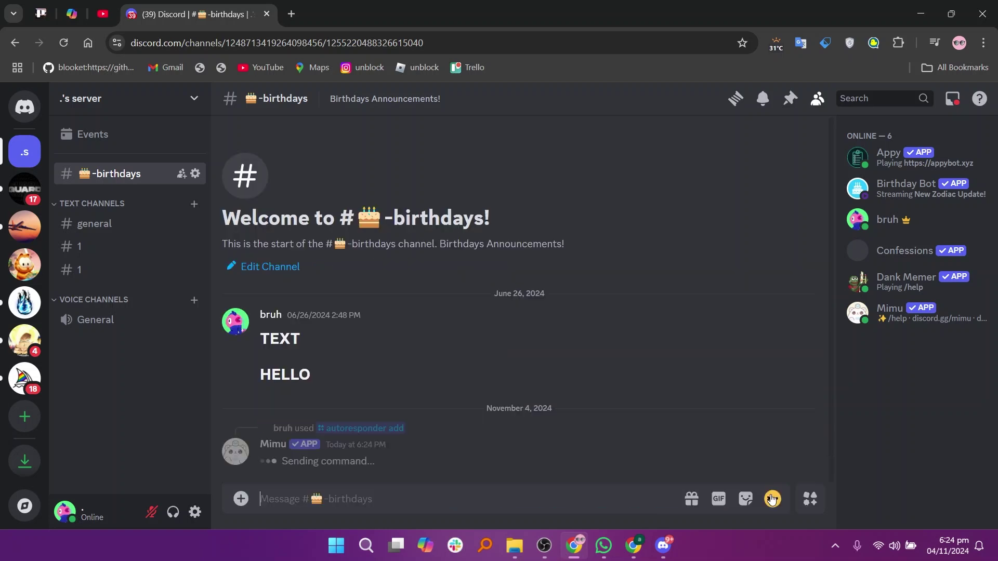